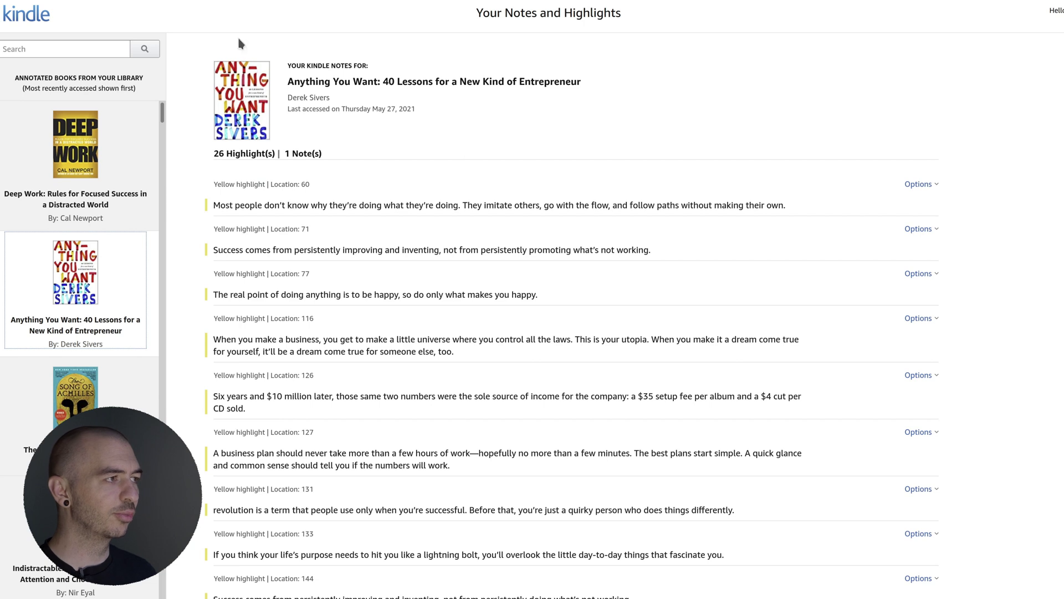
Copy the Anything You Want Kindle highlights through Location 133, then go to the Logseq page.
left_click_drag(214, 205, 530, 541)
key("alt+Tab")
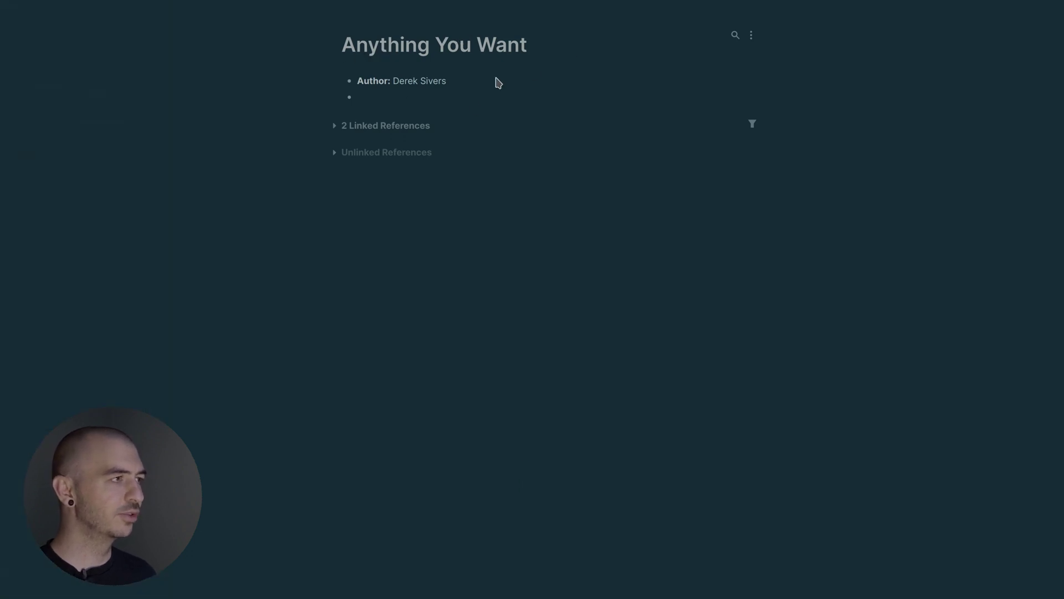
Add a bold **Notes** bullet with an empty nested bullet beneath it.
left_click(407, 95)
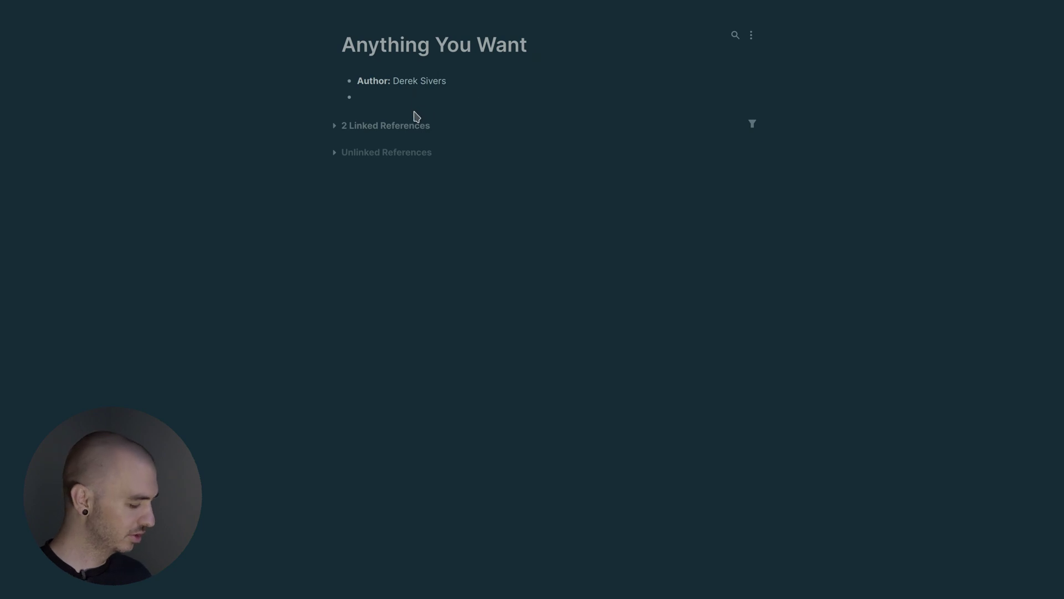
type("Notes**")
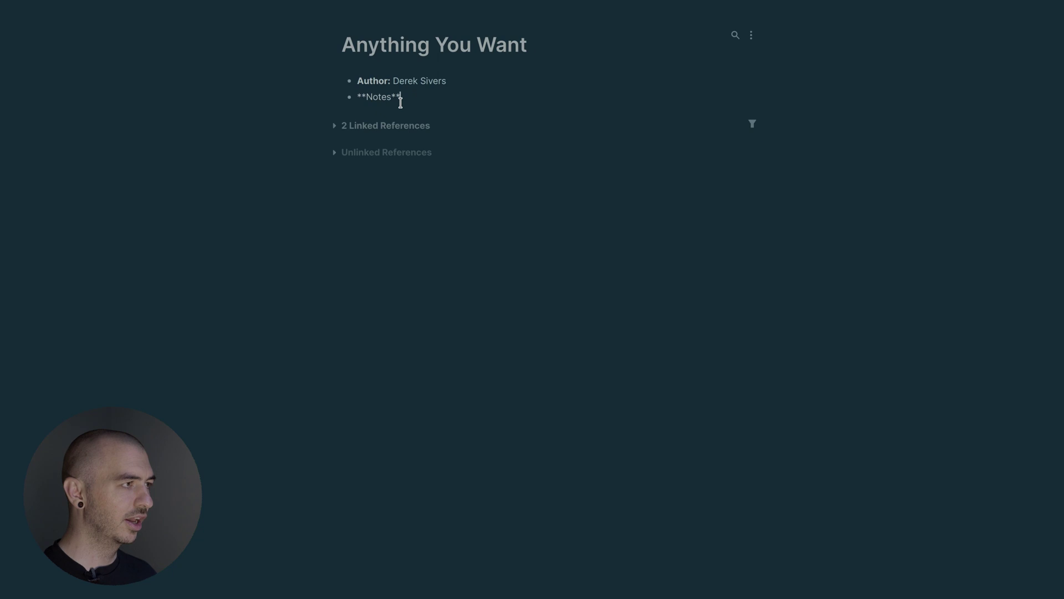
key("Return")
key("Tab")
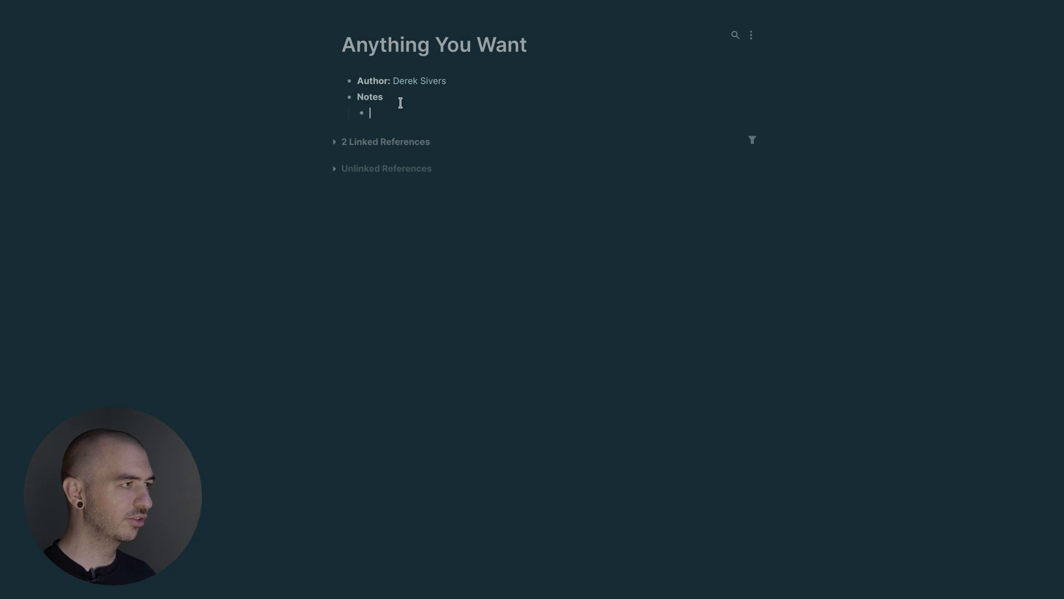
Paste the raw highlights under Notes, inspect the Location 71, 77 and 126 lines, then undo the paste.
key("ctrl+v")
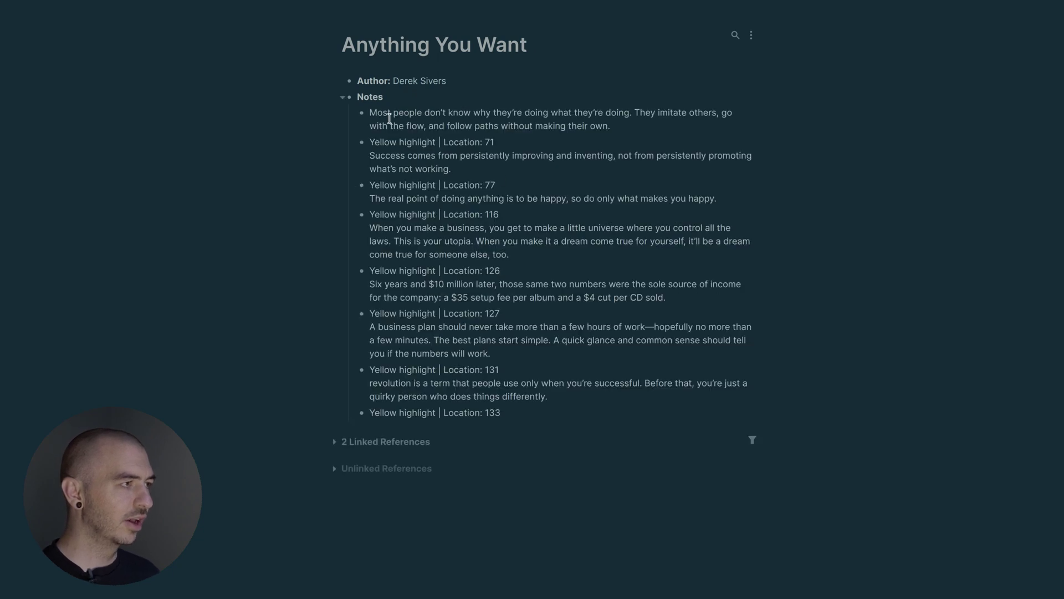
triple_click(496, 140)
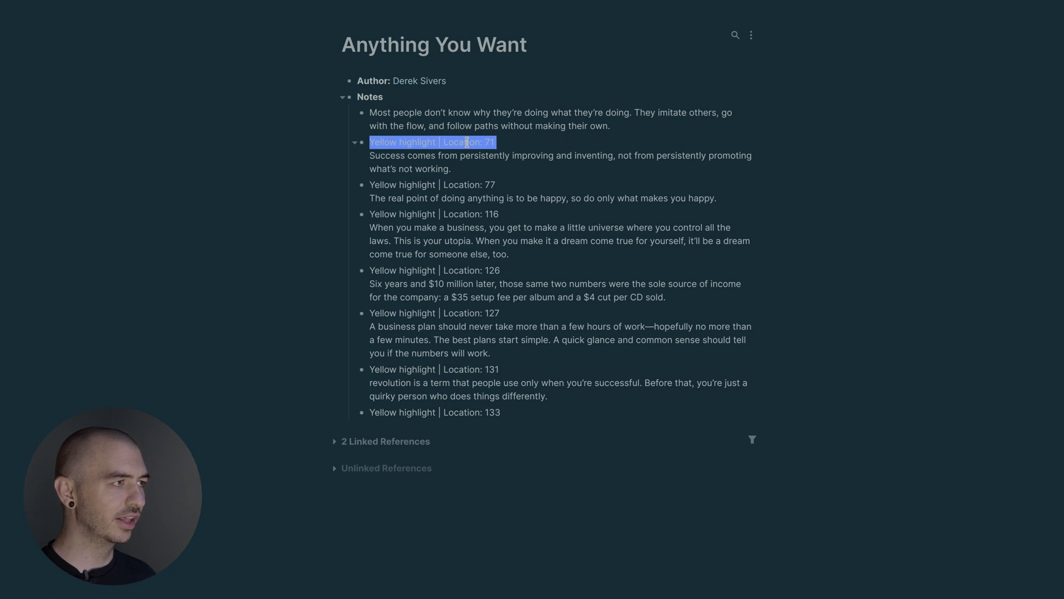
triple_click(490, 178)
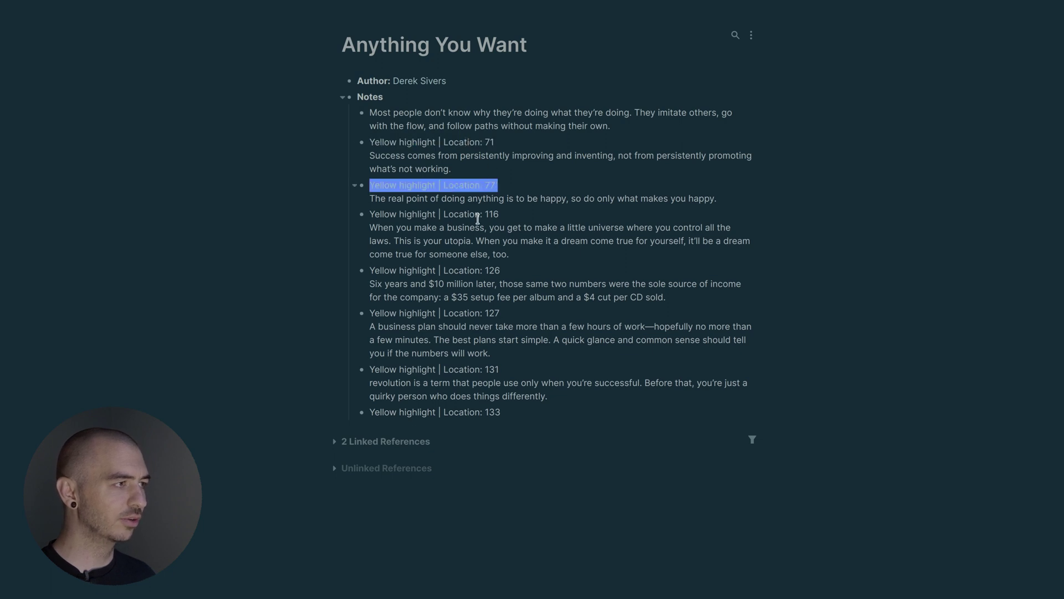
triple_click(501, 271)
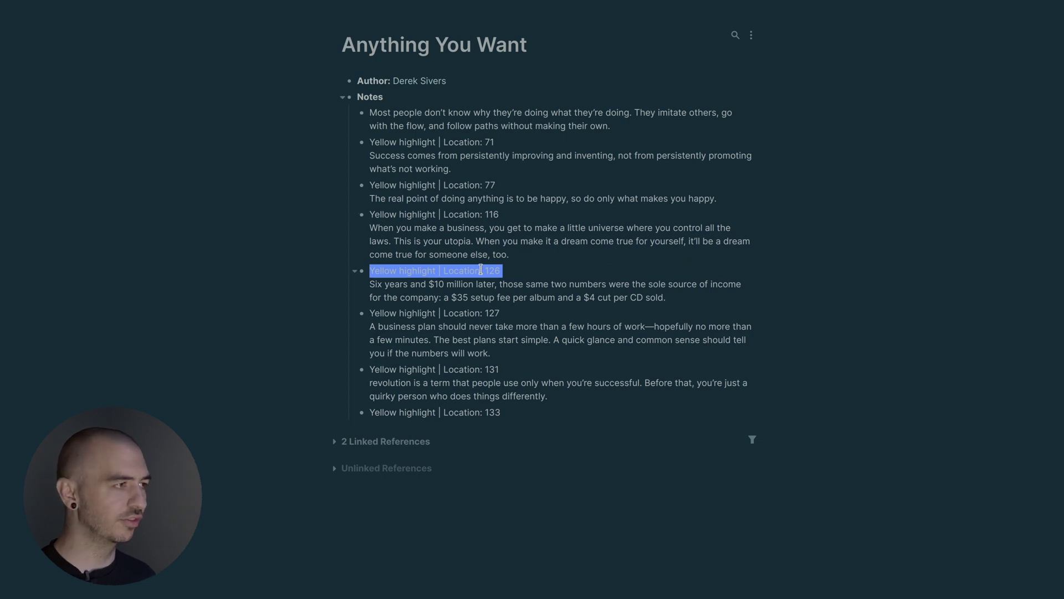
key("ctrl+z")
key("ctrl+z")
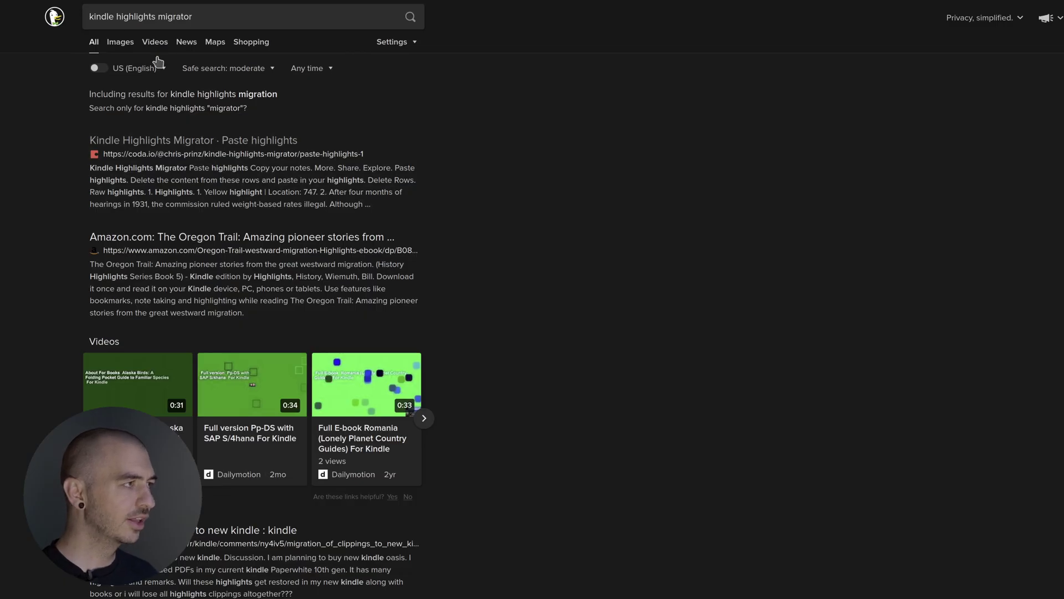
Open the 'Kindle Highlights Migrator · Paste highlights' result from the 'kindle highlights migrator' search.
triple_click(180, 18)
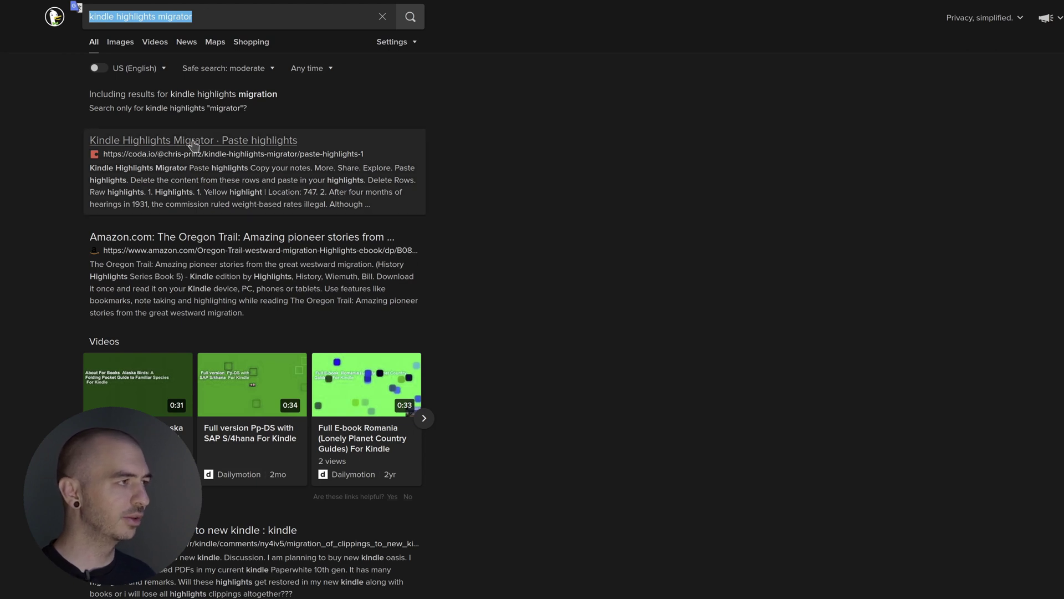
left_click(217, 145)
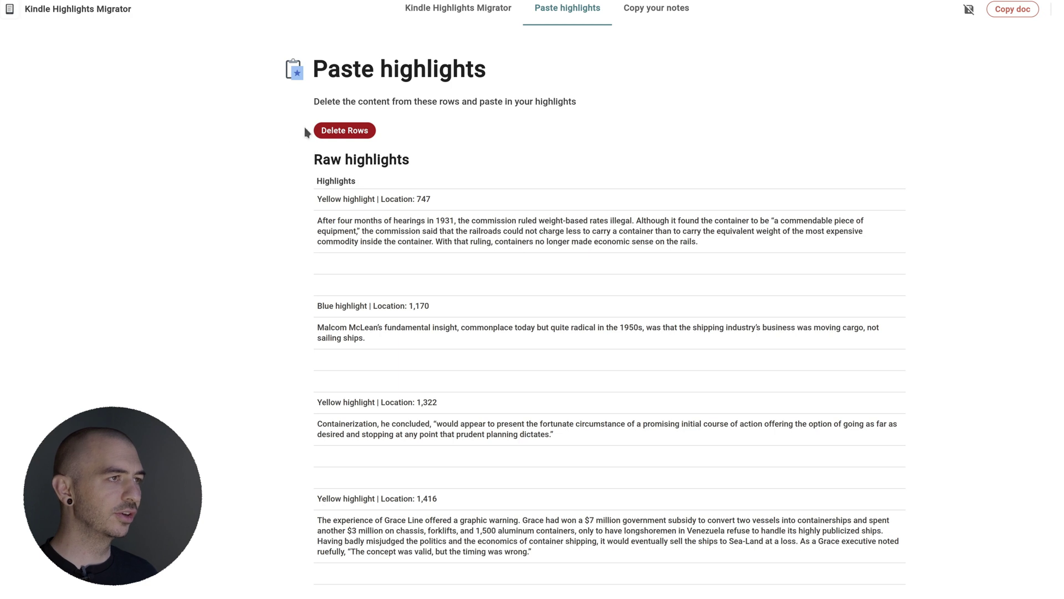
Make a personal copy of the Kindle Highlights Migrator doc and open its Paste highlights page.
left_click(995, 13)
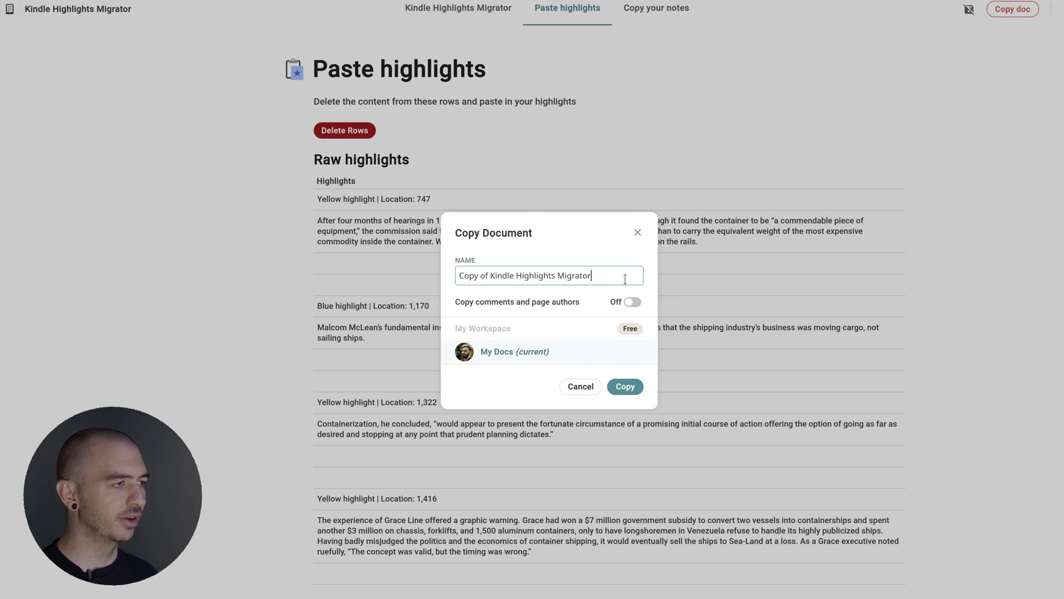
left_click(589, 389)
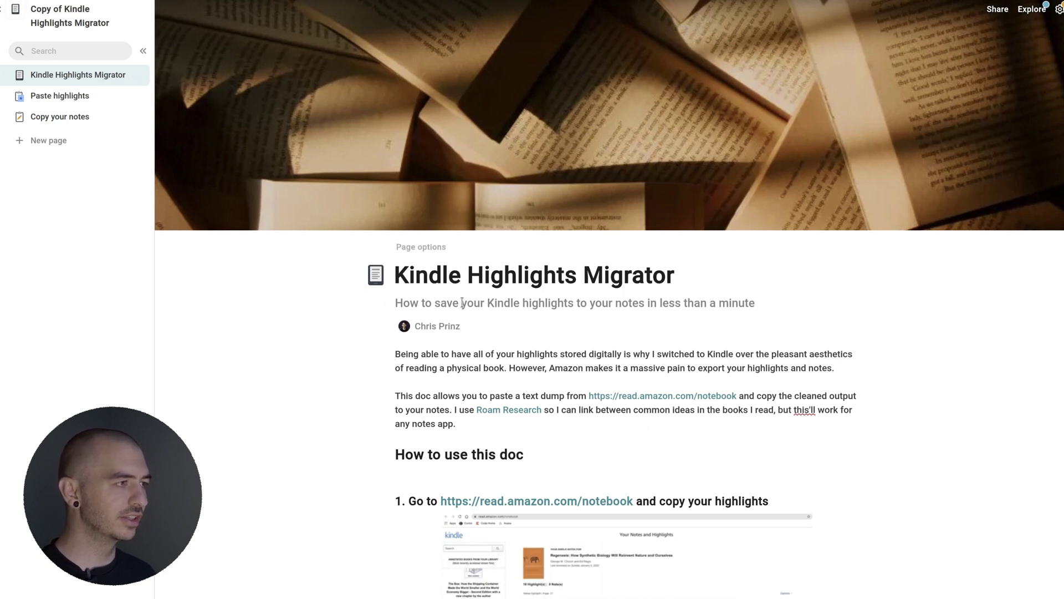
scroll(458, 304, "down", 4)
scroll(458, 303, "down", 3)
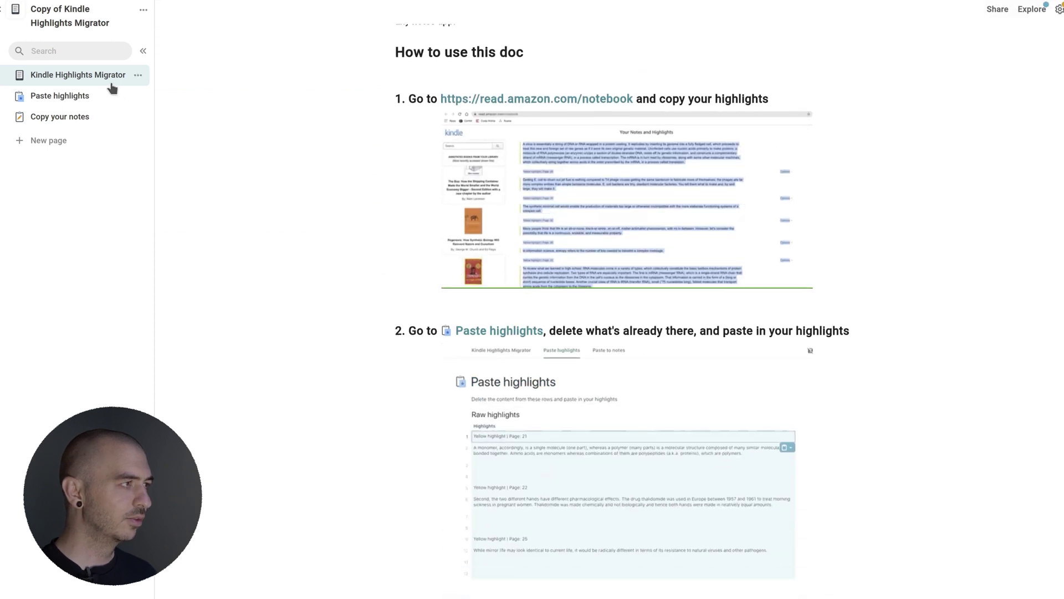
scroll(355, 164, "up", 2)
scroll(354, 166, "up", 3)
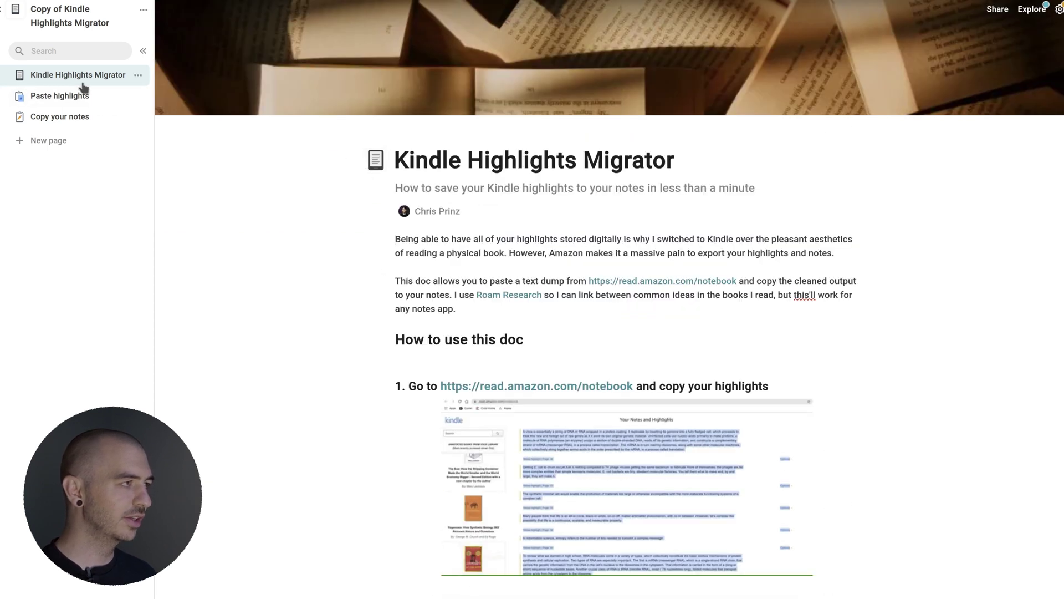
left_click(60, 96)
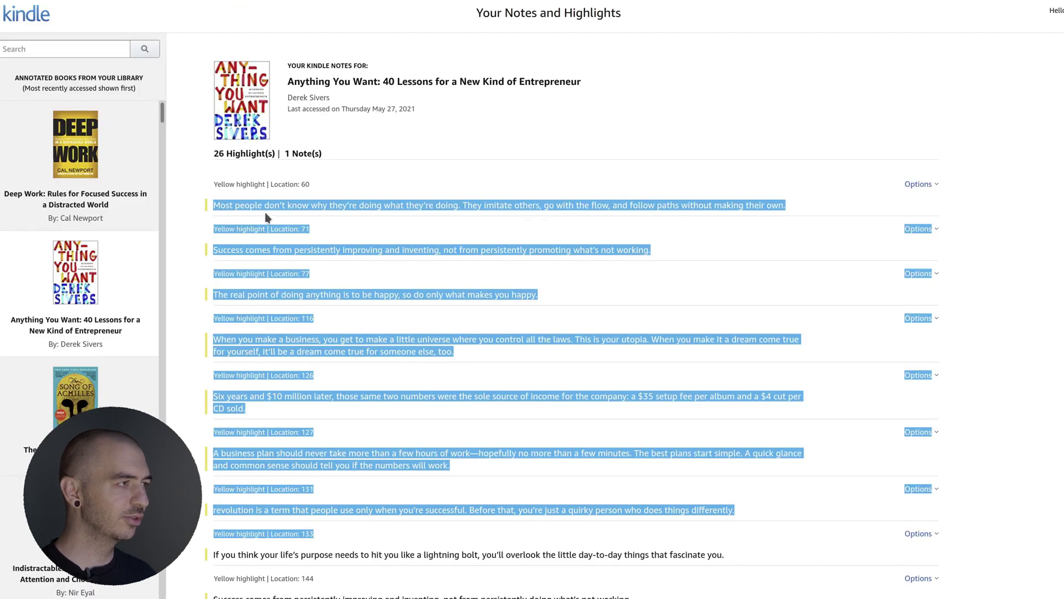
Select and copy every Anything You Want highlight in Kindle Notes & Highlights.
left_click(215, 206)
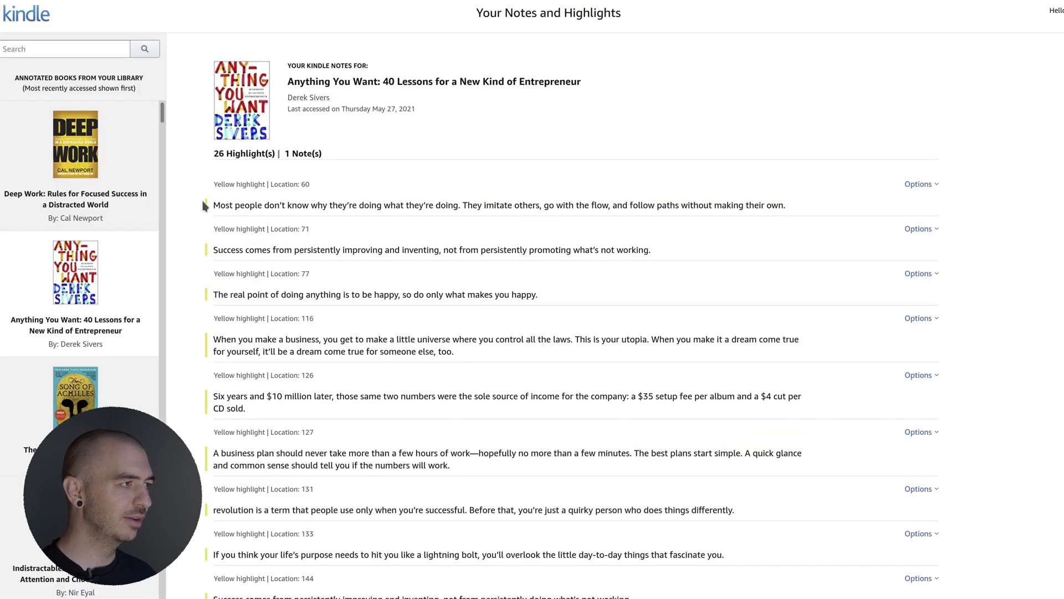
left_click_drag(215, 205, 701, 596)
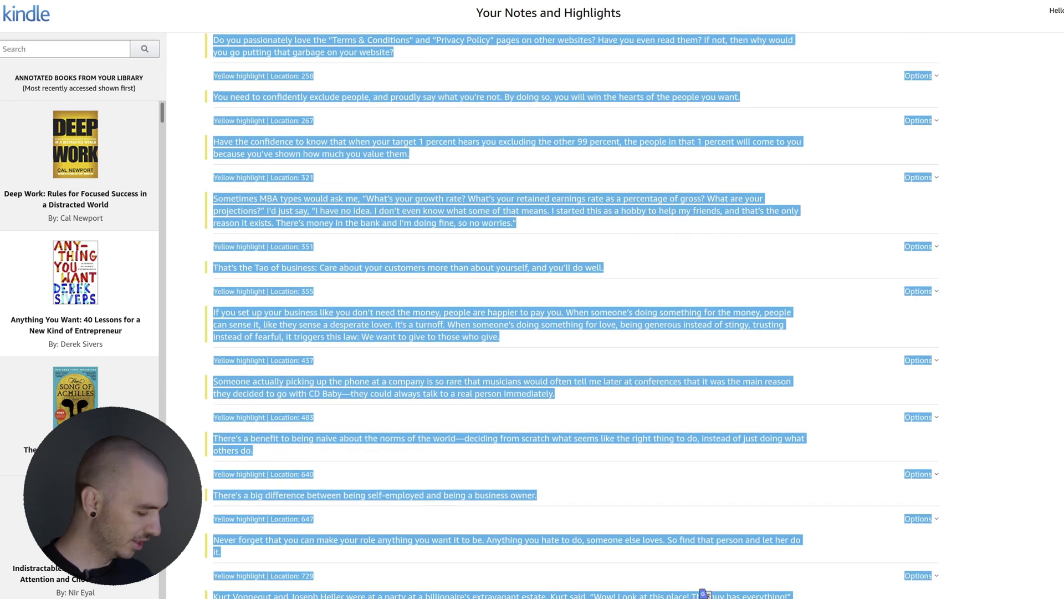
key("ctrl+c")
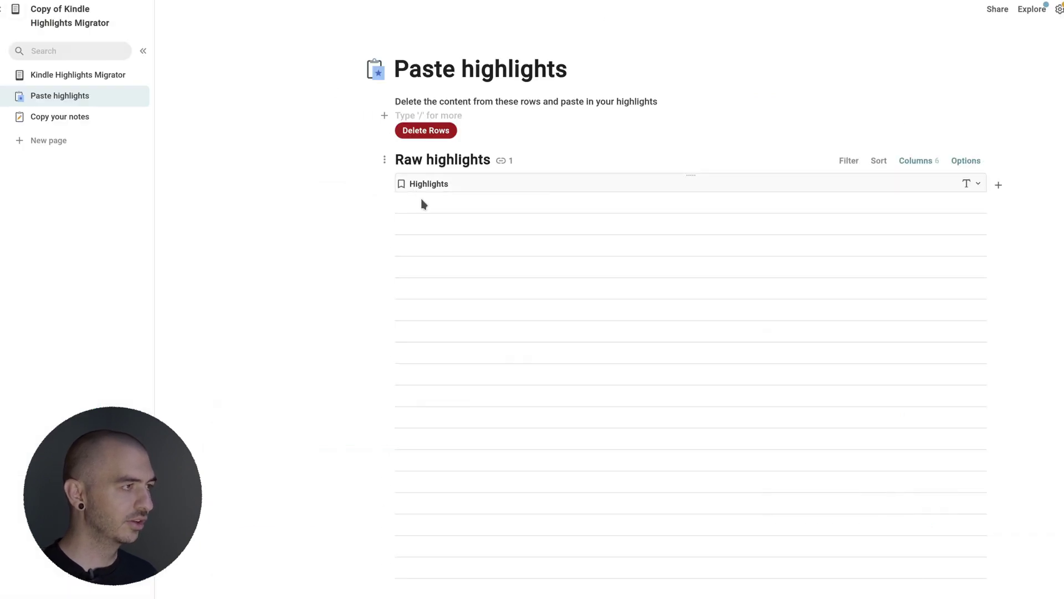
Paste the Kindle highlights into the Raw highlights table and view the Copy your notes page.
left_click(422, 203)
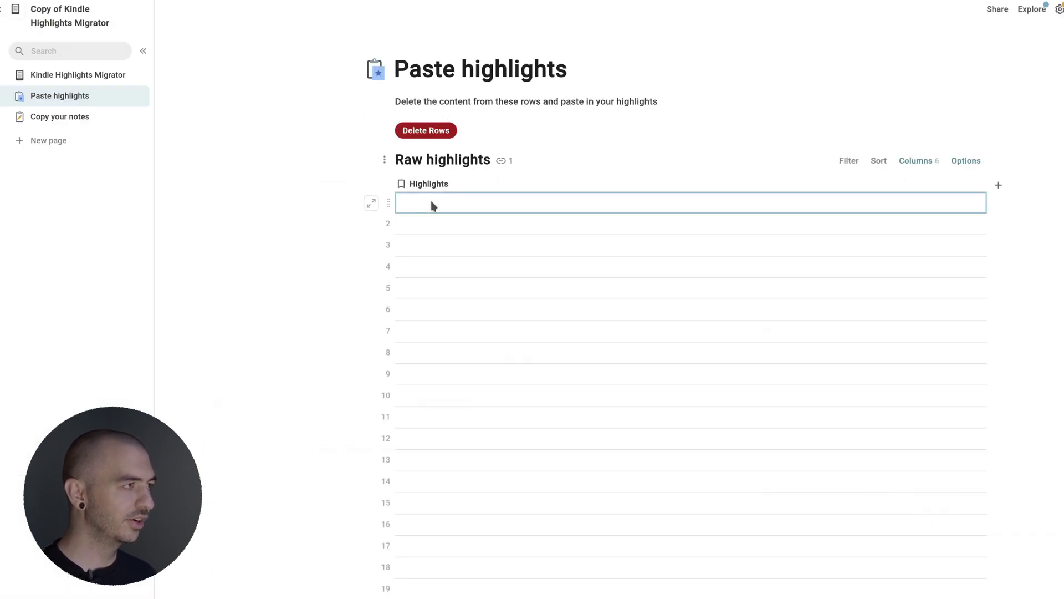
key("ctrl+v")
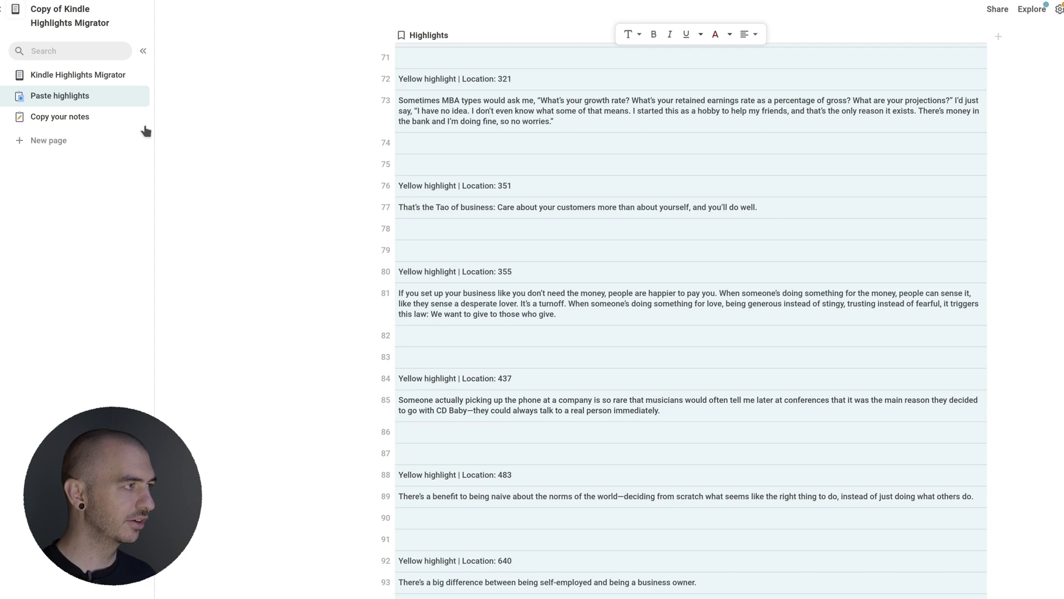
left_click(72, 119)
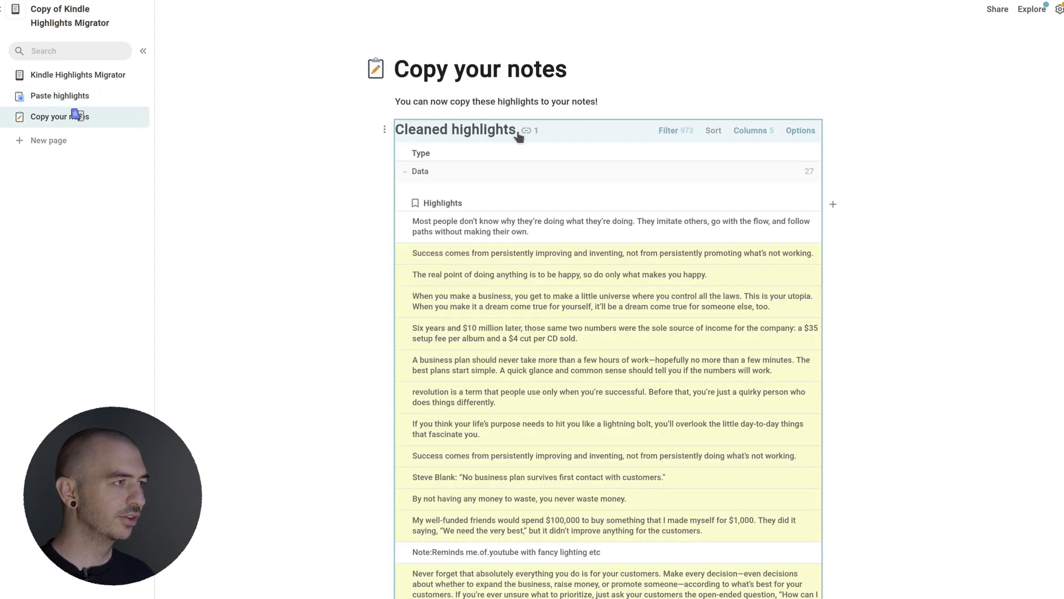
Copy all 27 cleaned highlight rows from Coda's Highlights table and return to Logseq.
left_click(415, 226)
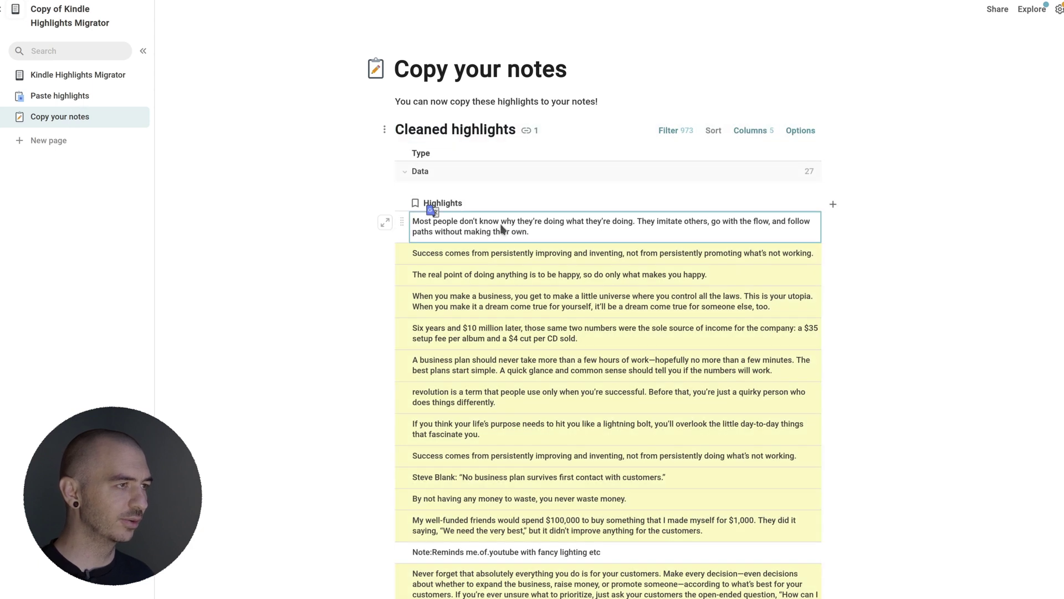
scroll(776, 236, "down", 8)
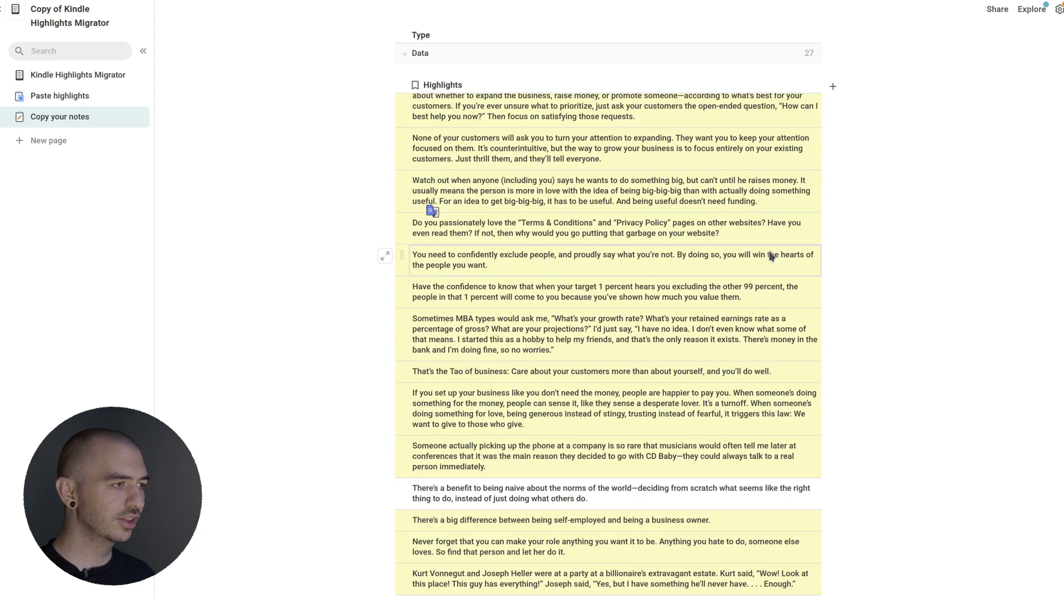
scroll(772, 255, "down", 3)
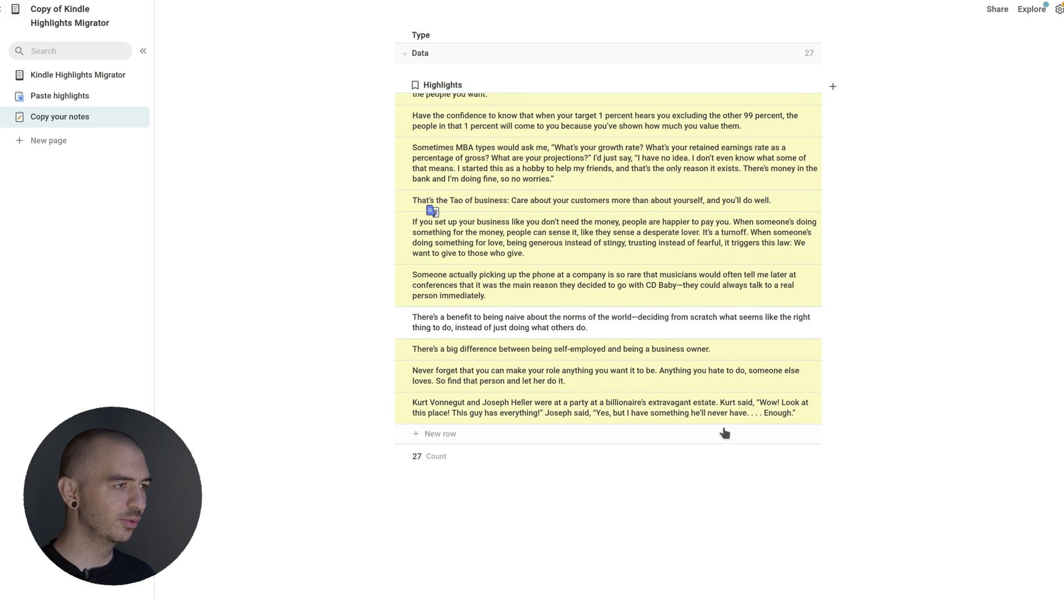
left_click(677, 414, "shift")
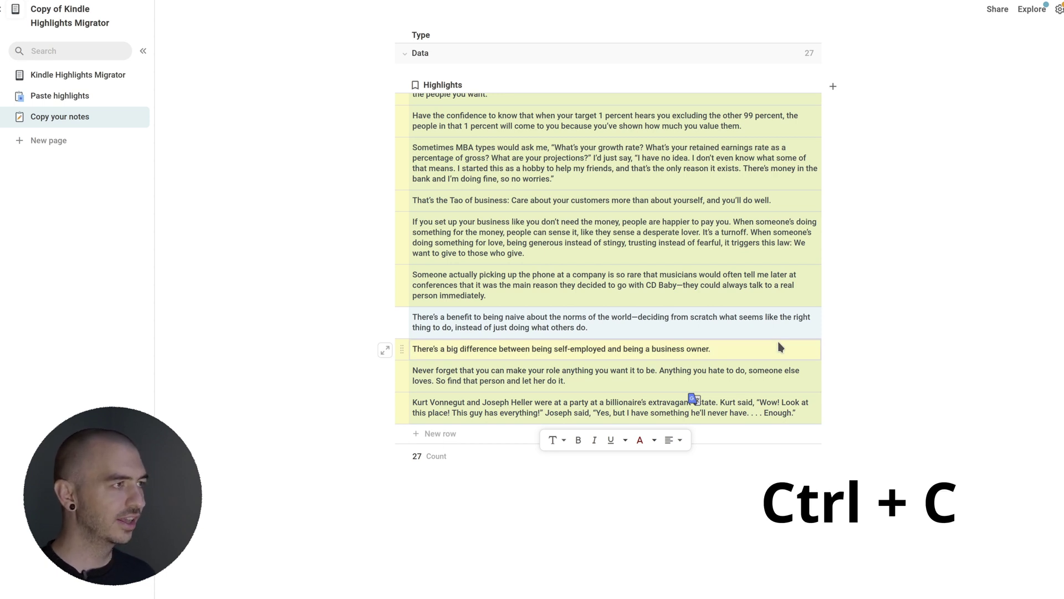
key("alt+Tab")
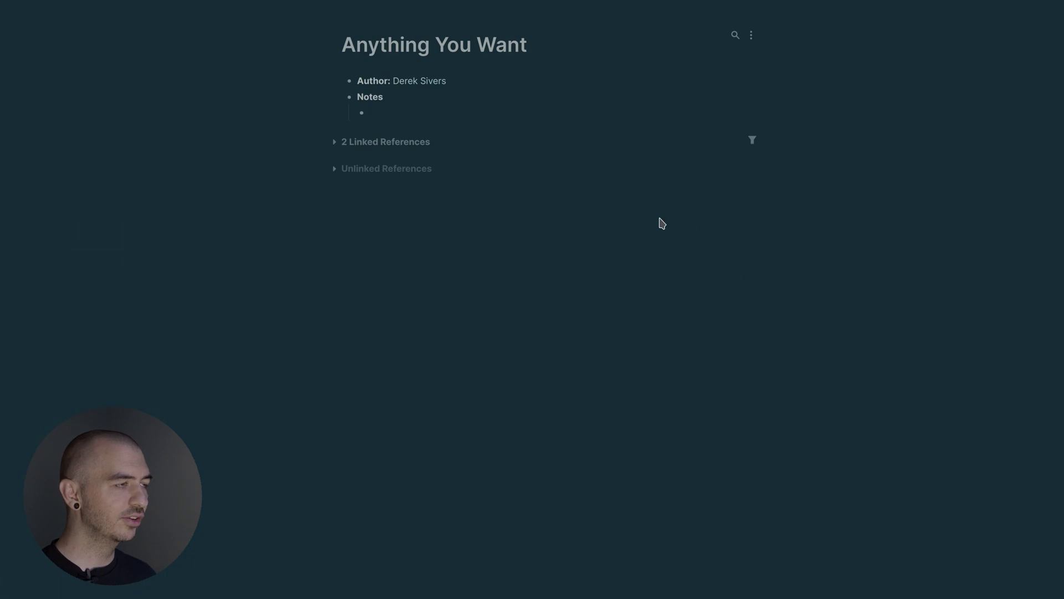
Remove the stray 'Cleaned highlights' paste under Notes and recopy every highlight row from Coda.
key("ctrl+v")
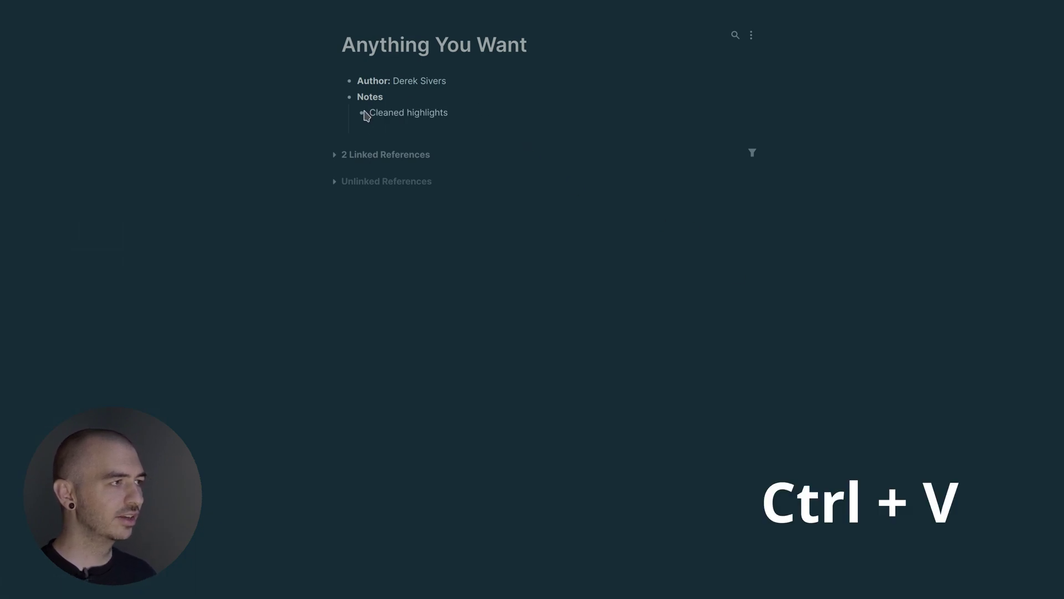
left_click_drag(449, 121, 373, 109)
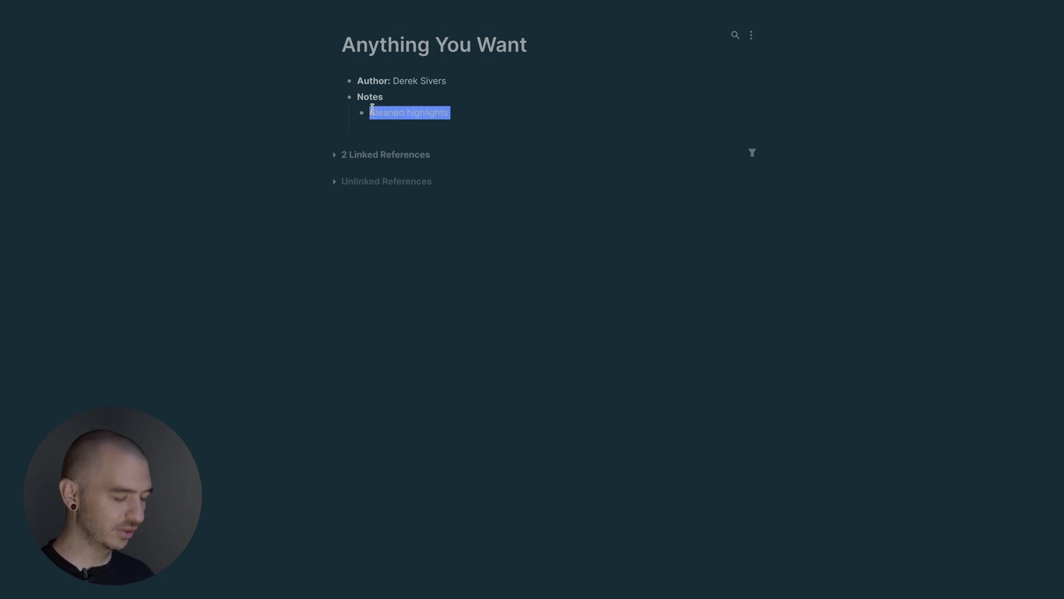
key("alt+Tab")
scroll(541, 233, "up", 10)
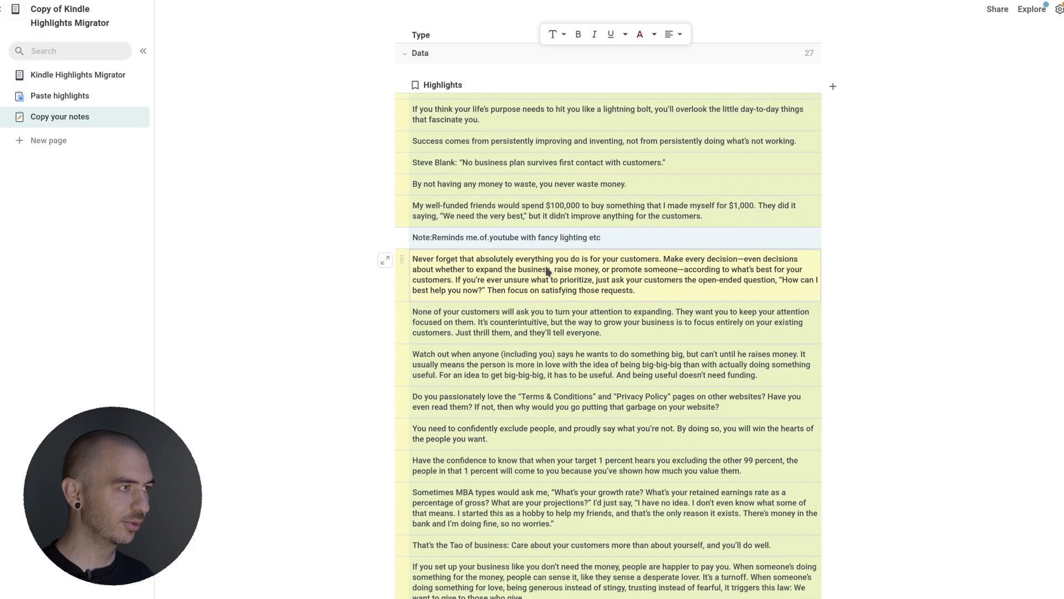
left_click_drag(532, 227, 369, 227)
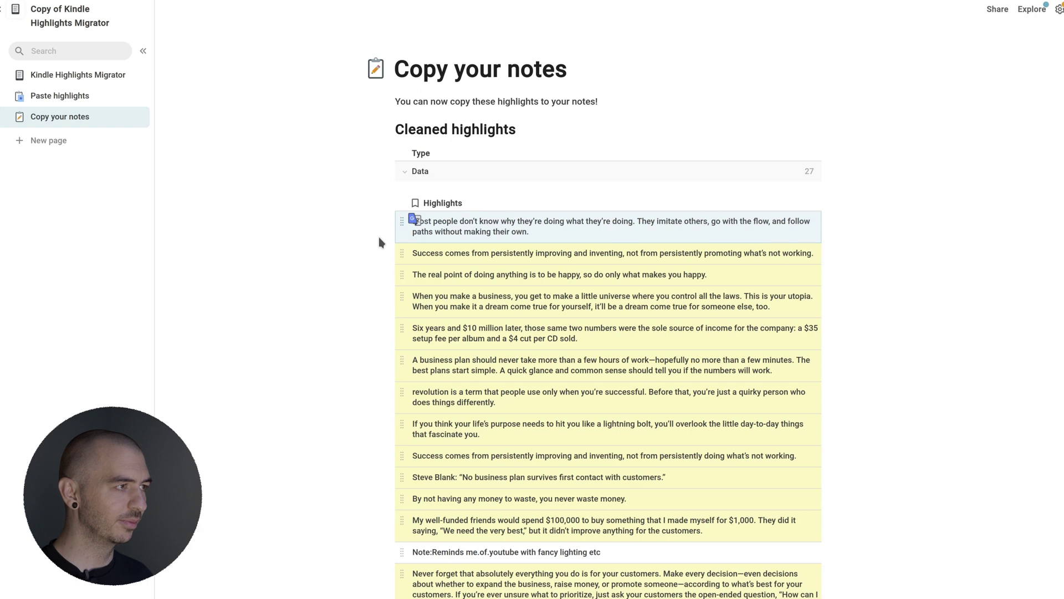
scroll(382, 249, "down", 5)
scroll(391, 281, "down", 7)
left_click(420, 413, "shift")
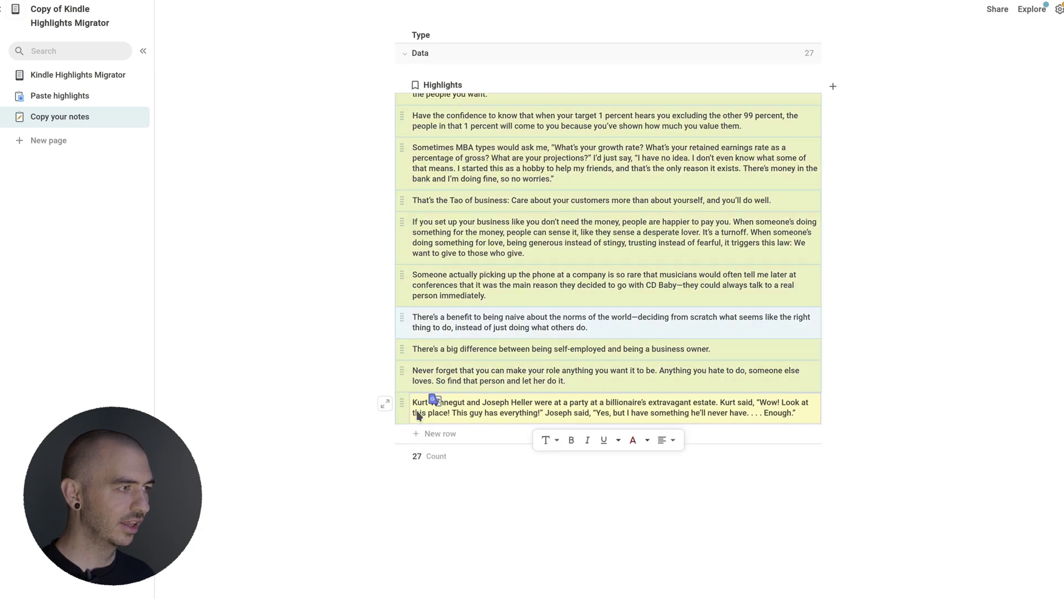
key("alt+Tab")
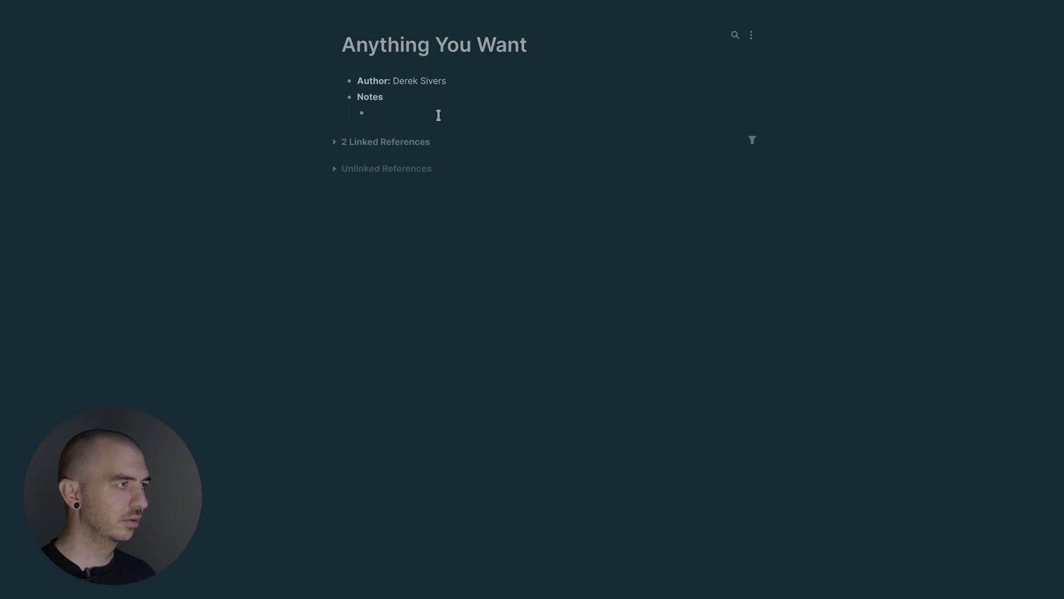
Paste the cleaned highlights into the Notes bullet and delete the leftover 'Highlights' heading word.
key("ctrl+v")
scroll(438, 118, "up", 8)
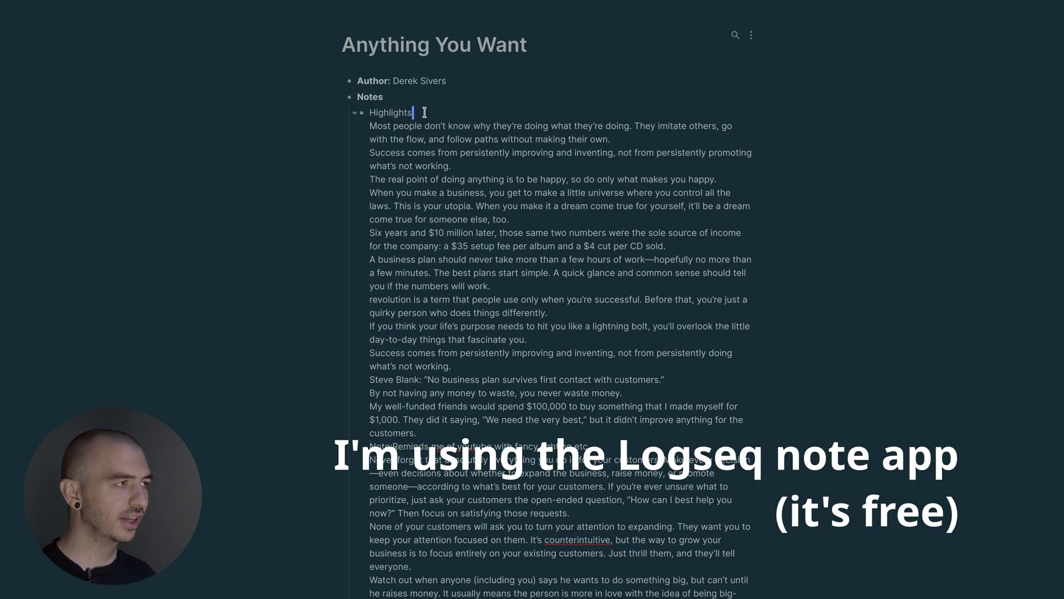
double_click(411, 112)
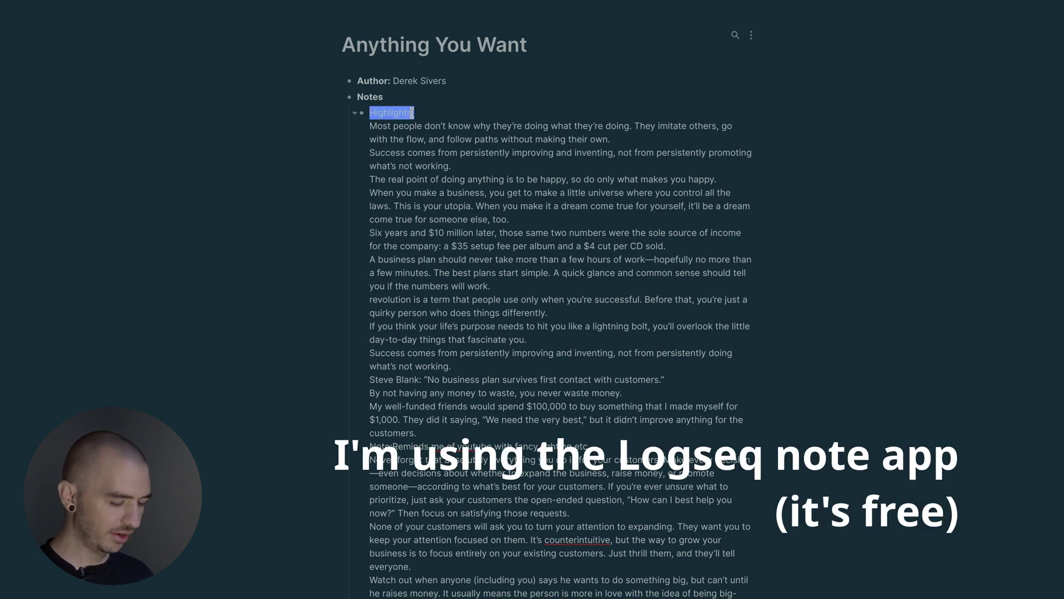
key("Delete")
key("Delete")
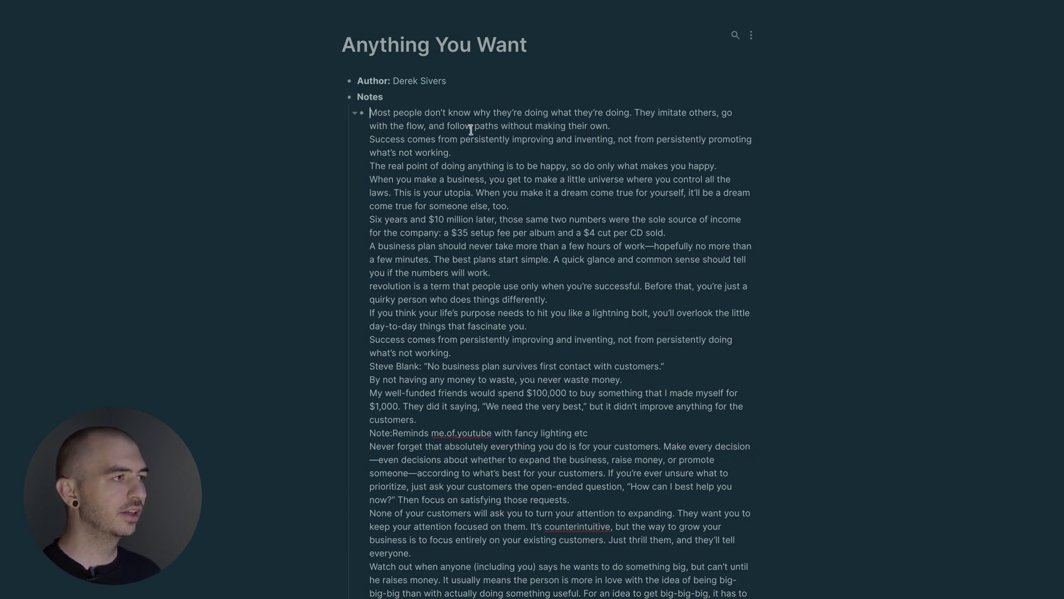
left_click(655, 130)
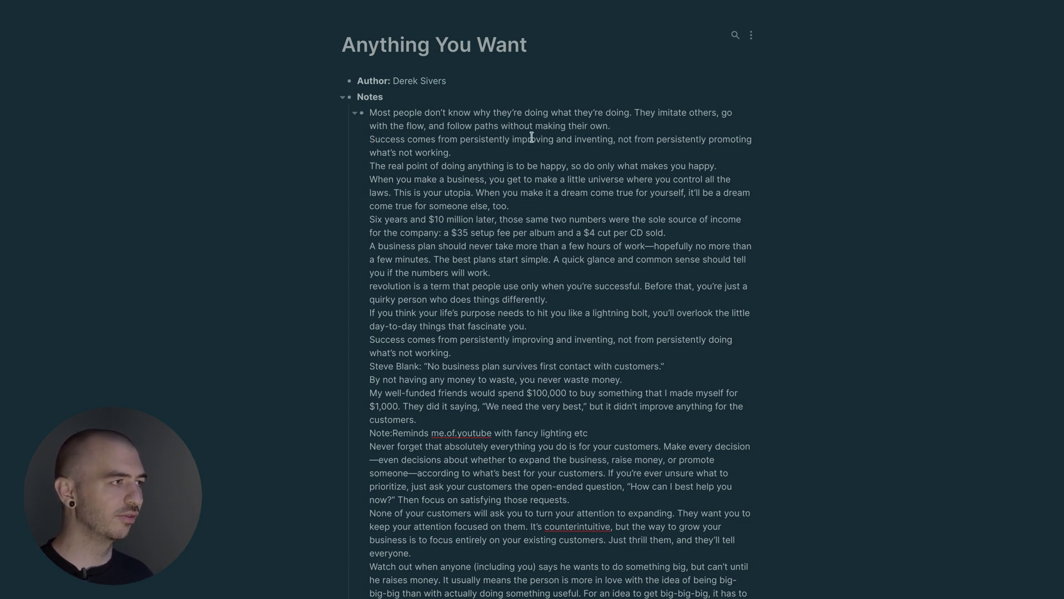
Split the pasted block into separate bullets at 'The real point', 'Six years' and 'Note:Reminds'.
scroll(532, 137, "down", 10)
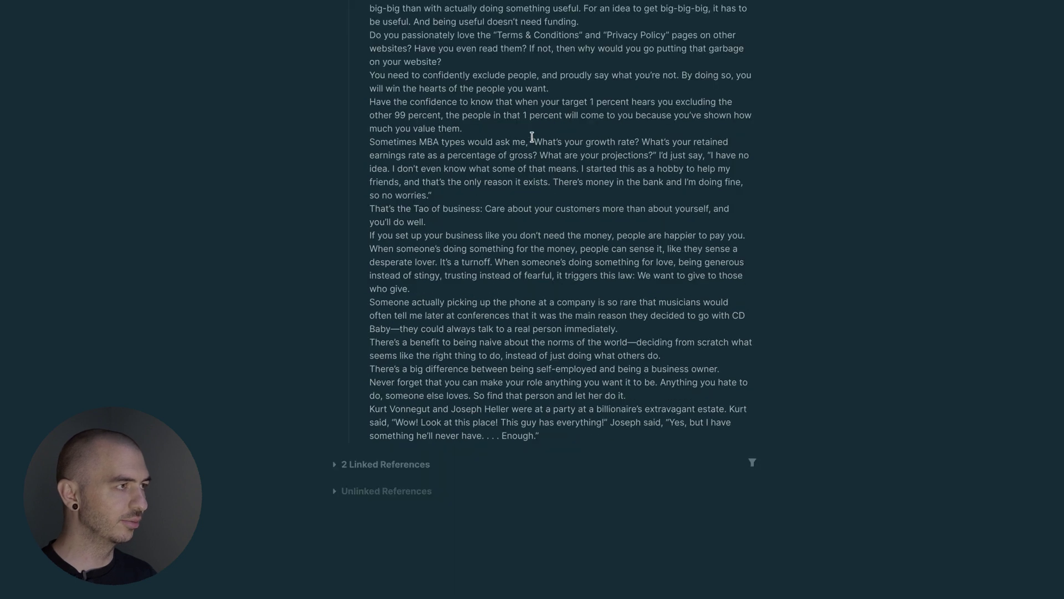
scroll(516, 129, "up", 10)
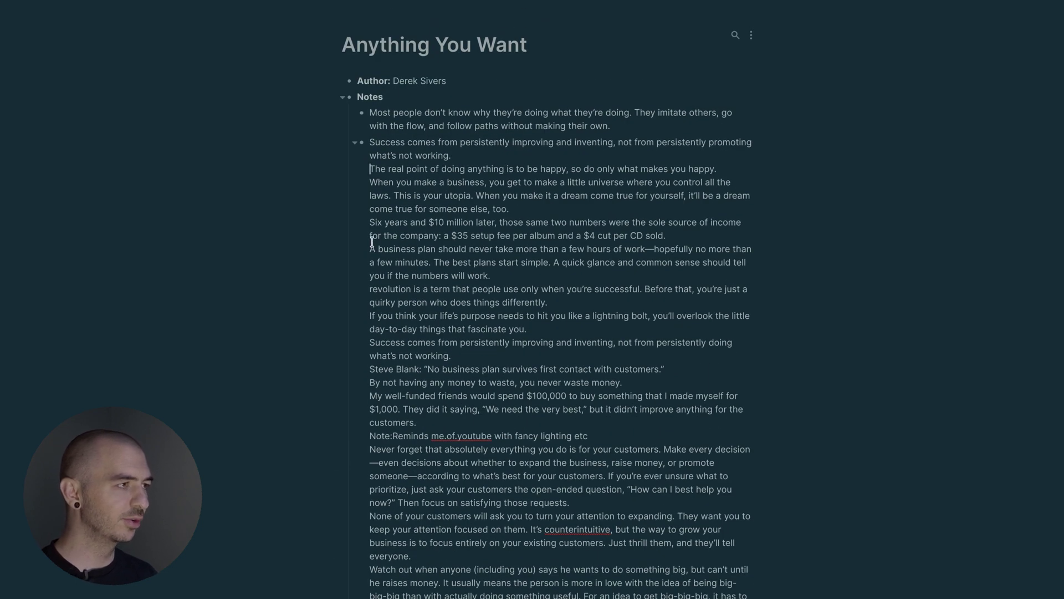
key("Return")
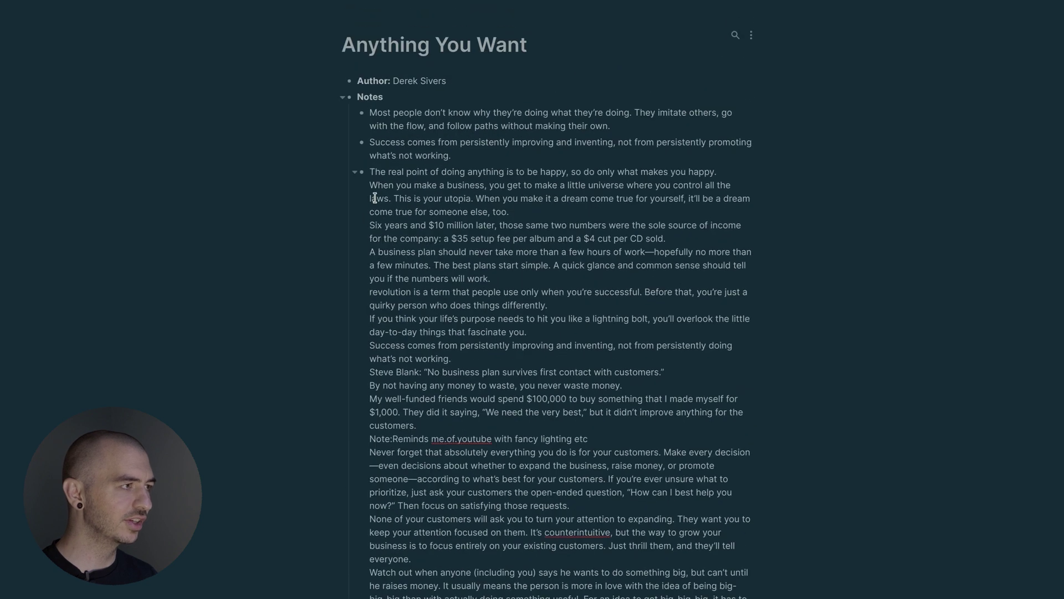
left_click(371, 225)
key("Return")
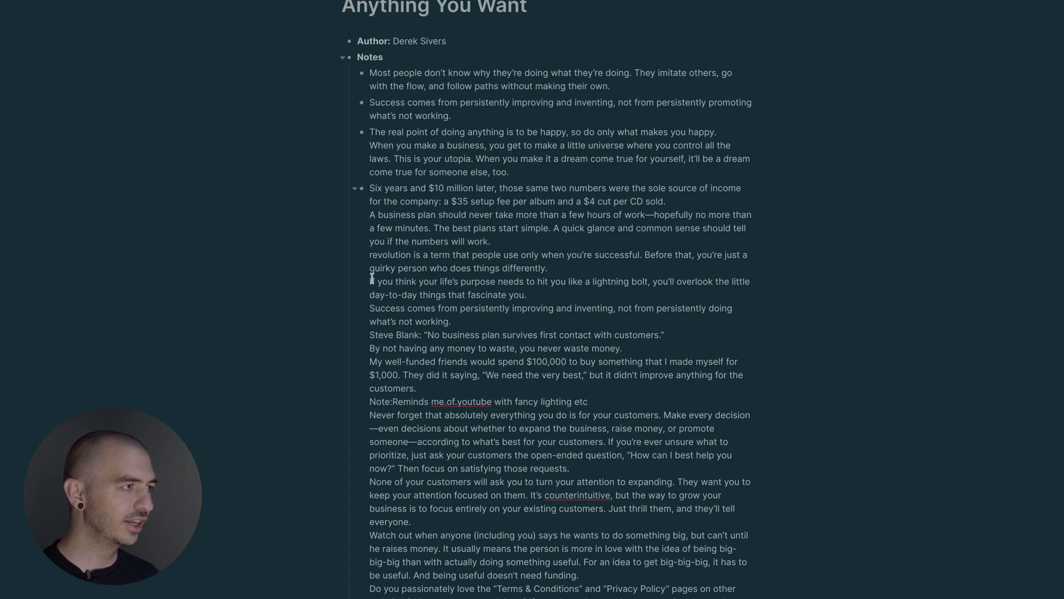
left_click(370, 333)
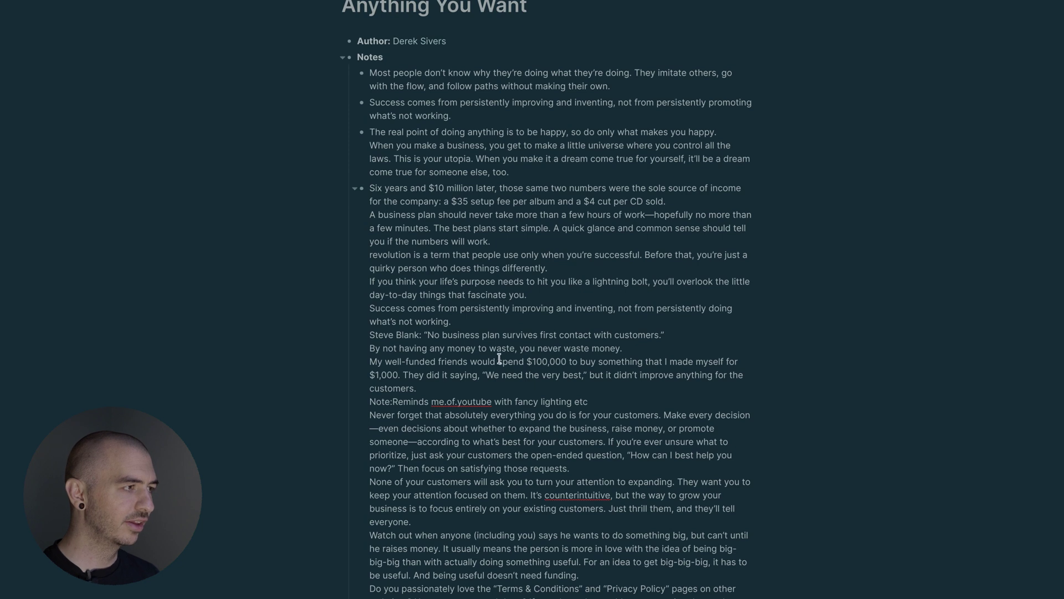
key("Escape")
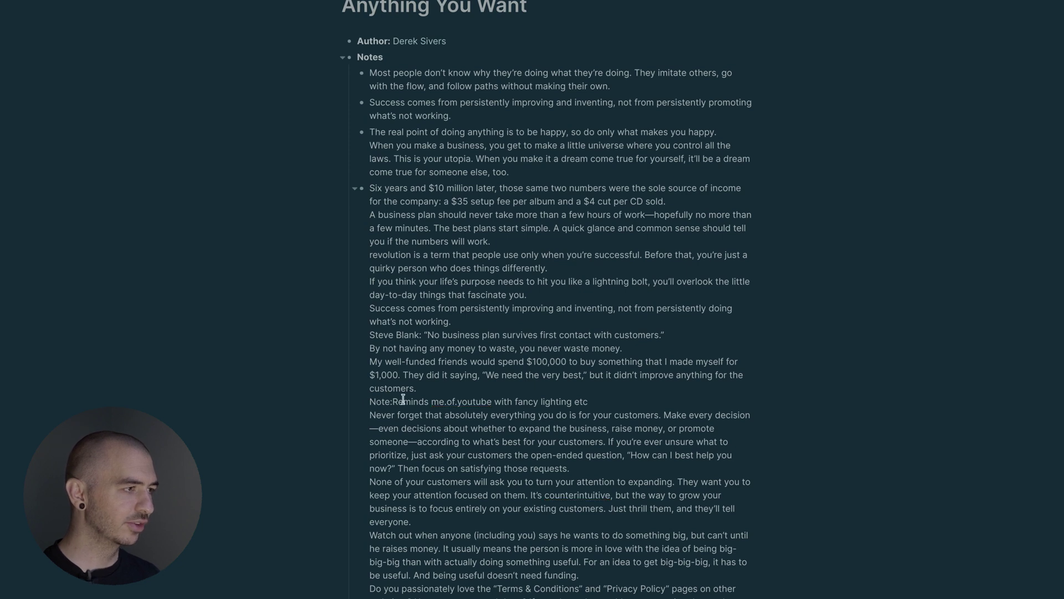
left_click(413, 391)
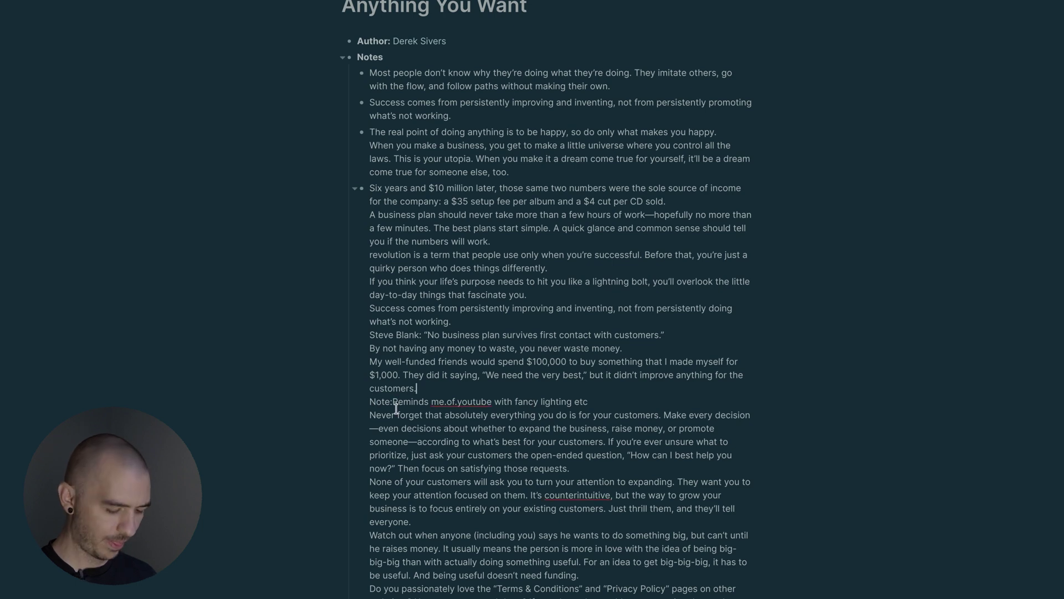
key("Return")
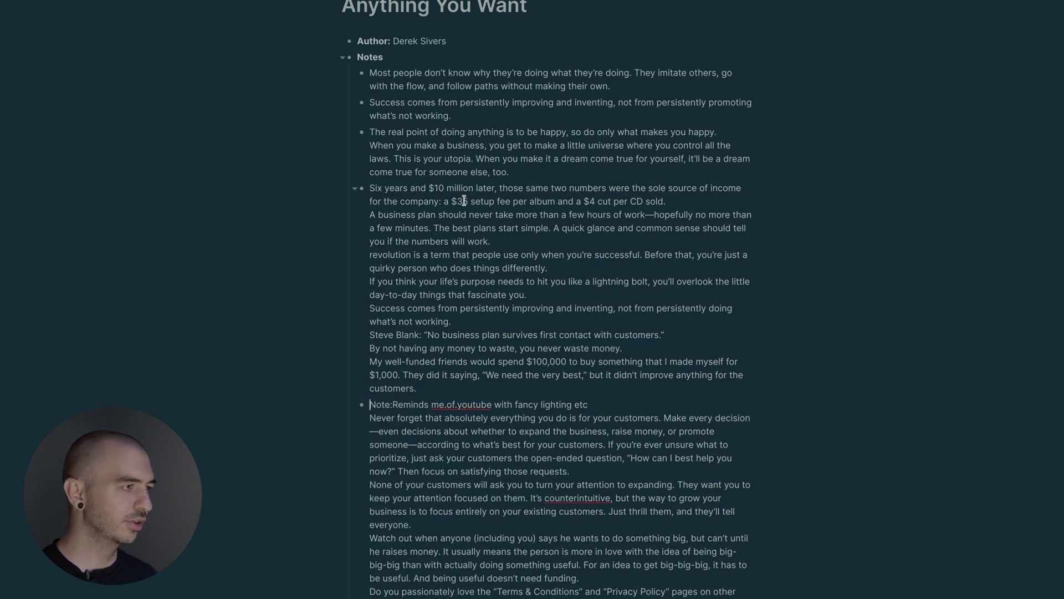